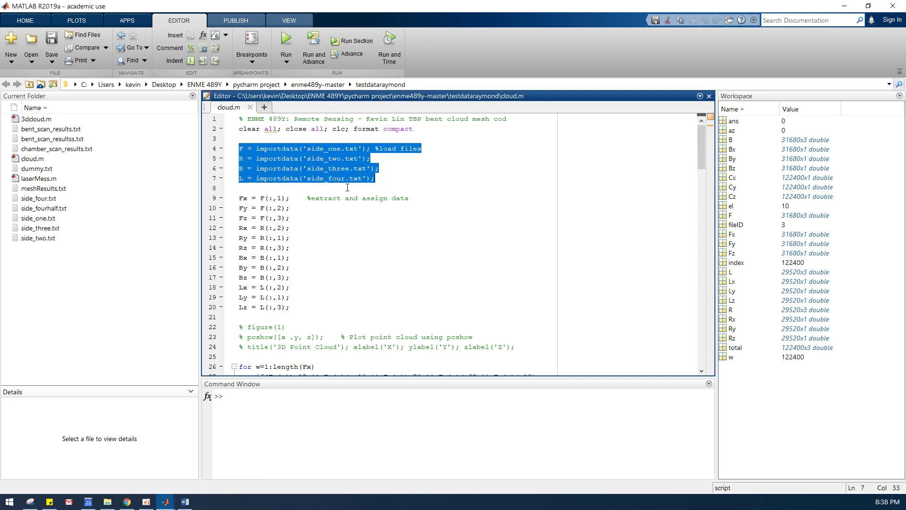
- Examine the cloud.m script from the point-filtering loops to the Cx, Cy and Cz concatenation and the total matrix
scroll(347, 188, "down", 8)
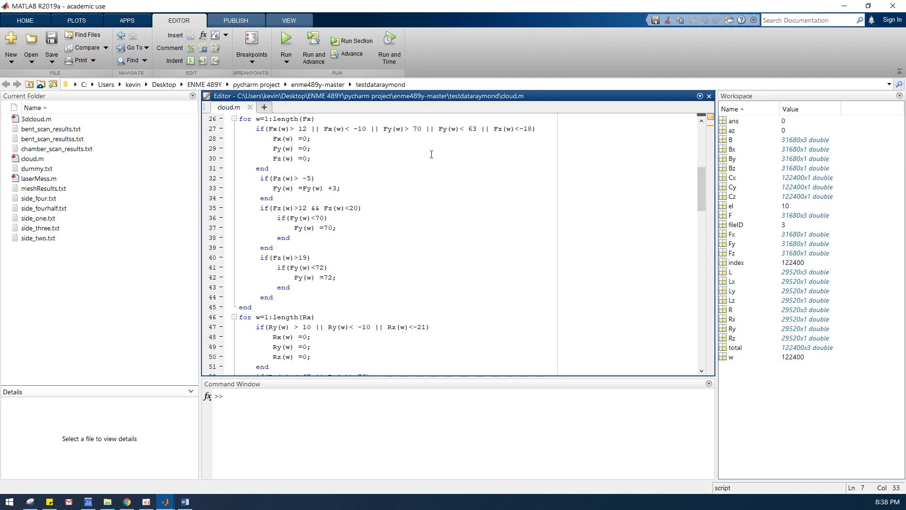
scroll(317, 151, "down", 20)
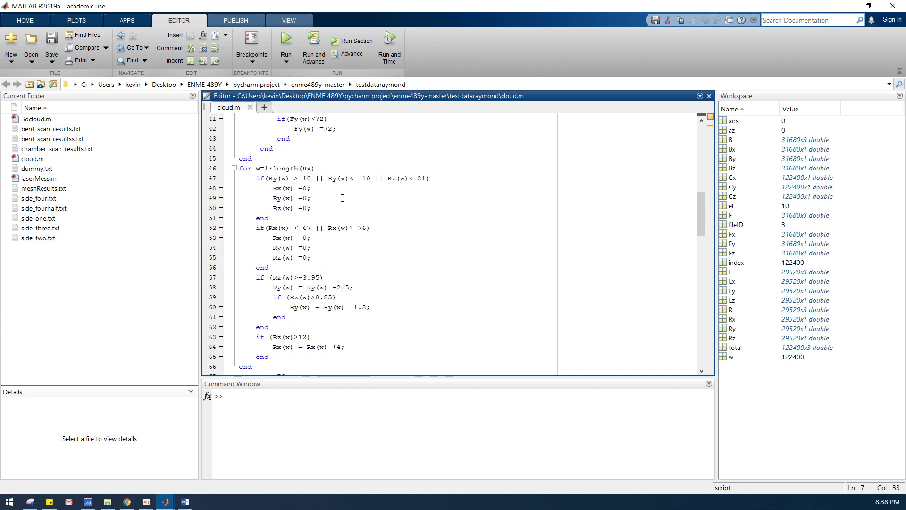
scroll(329, 217, "down", 3)
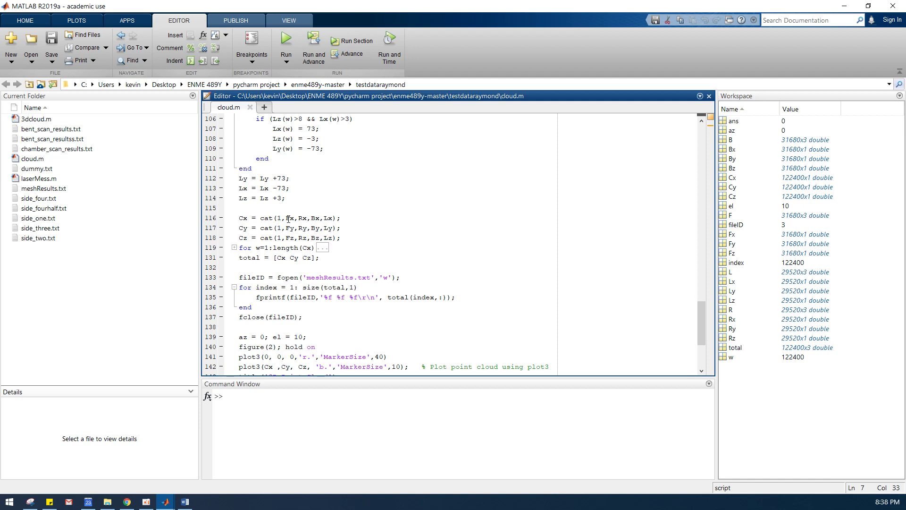
left_click_drag(291, 218, 285, 218)
double_click(297, 217)
double_click(245, 219)
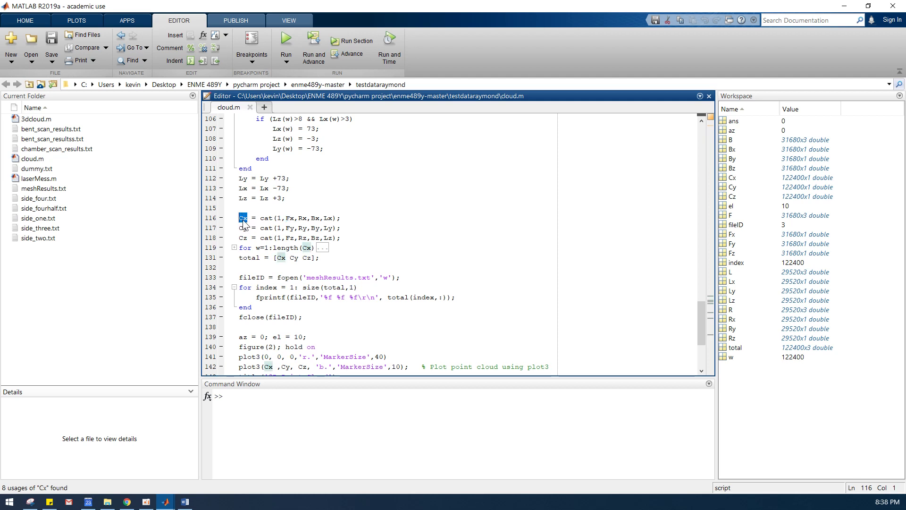
left_click(299, 258)
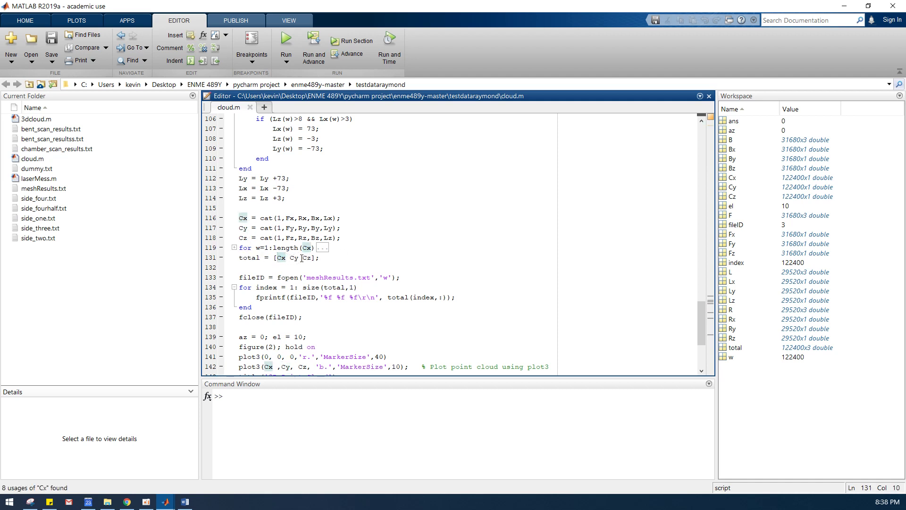
left_click(247, 258)
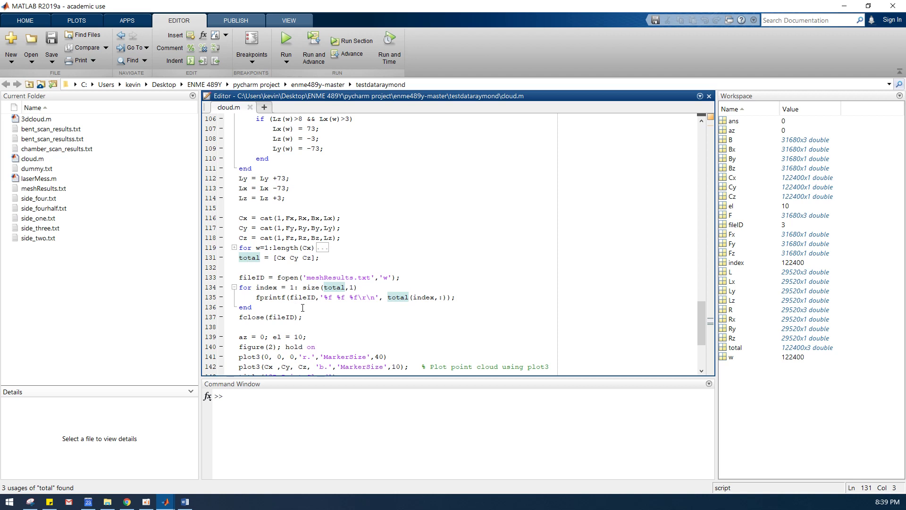
- Find the output file name in the fopen line, then open meshResults.txt and examine its exported coordinate rows
double_click(336, 277)
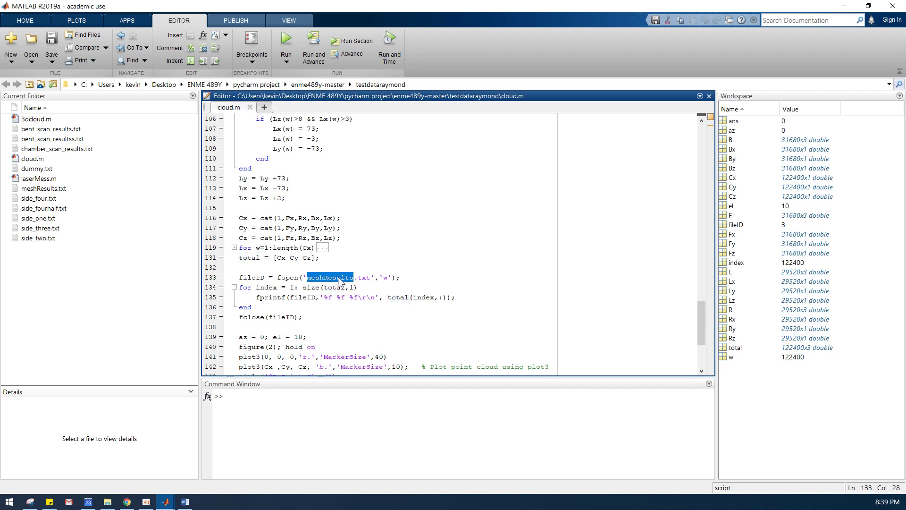
left_click(45, 190)
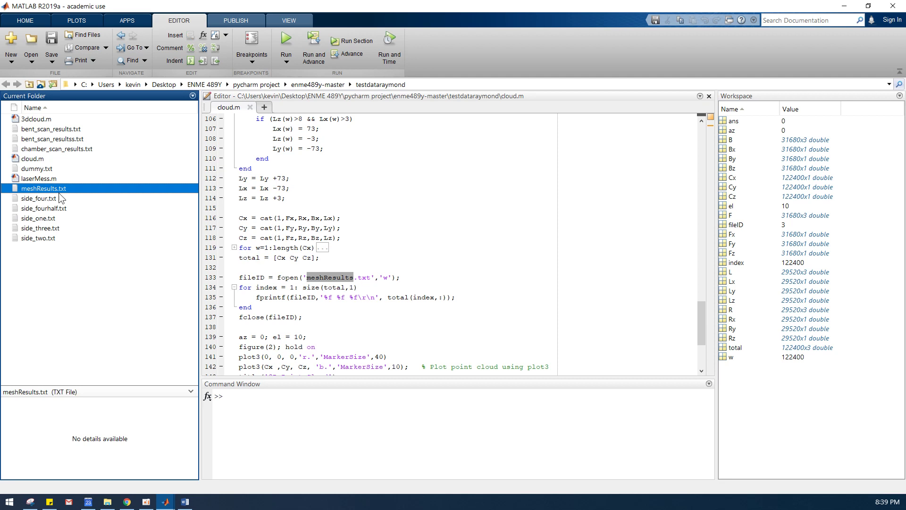
key("Return")
scroll(637, 166, "down", 3)
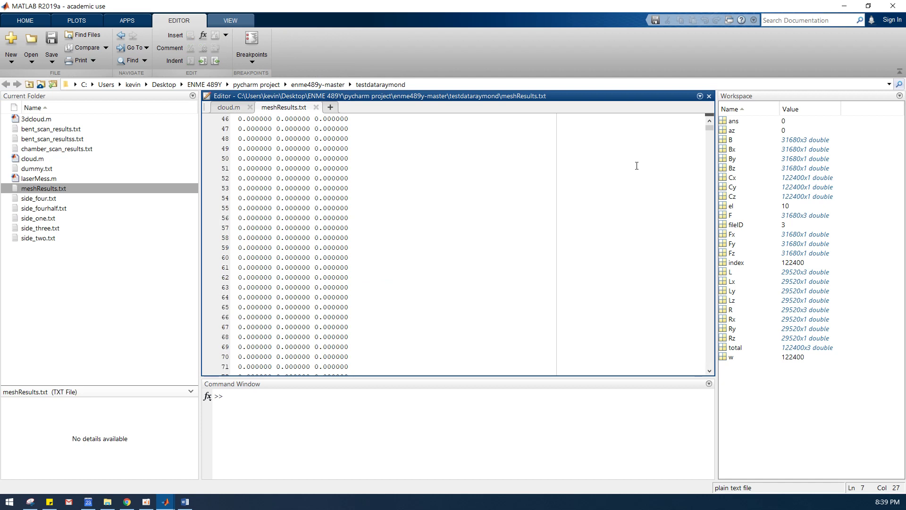
left_click_drag(711, 129, 705, 144)
scroll(406, 236, "down", 3)
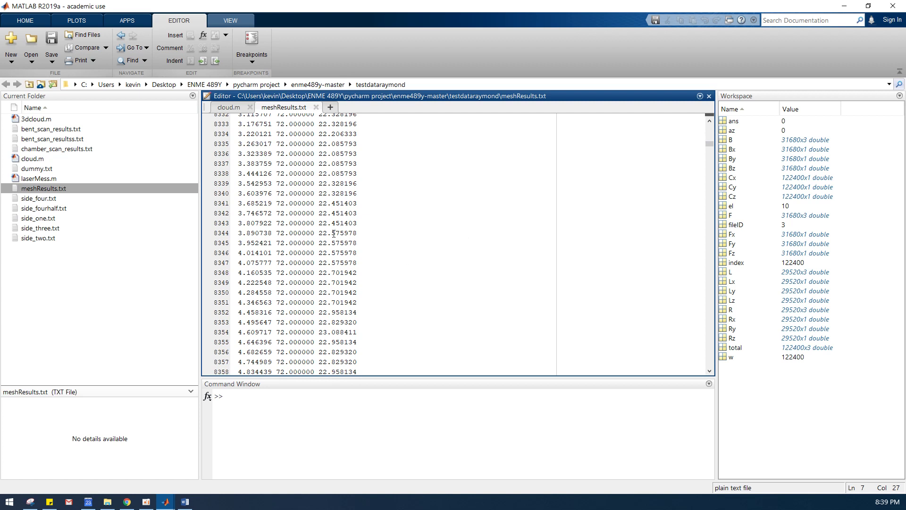
- Return to the cloud.m script, bring up Figure 2 and rotate the 3D point cloud to inspect it from several angles
left_click(235, 107)
mouse_move(165, 502)
left_click(223, 454)
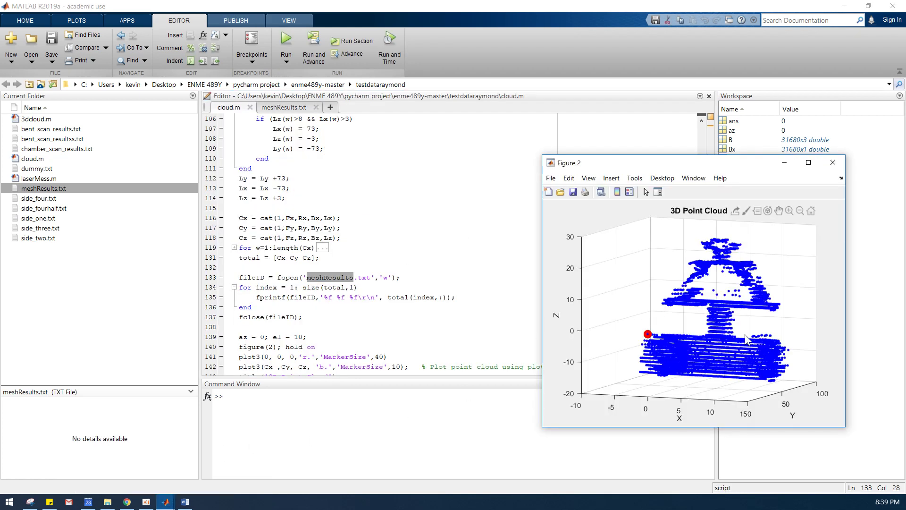
left_click_drag(789, 327, 808, 319)
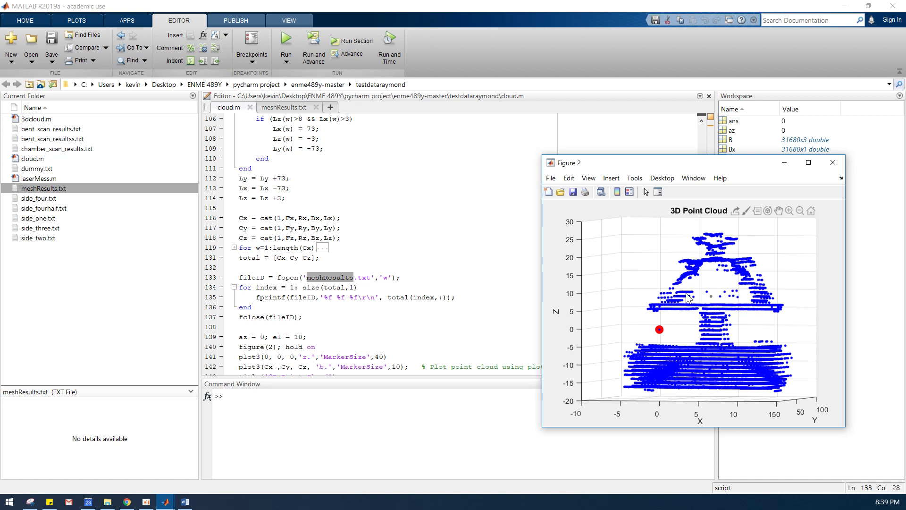
left_click_drag(687, 297, 680, 293)
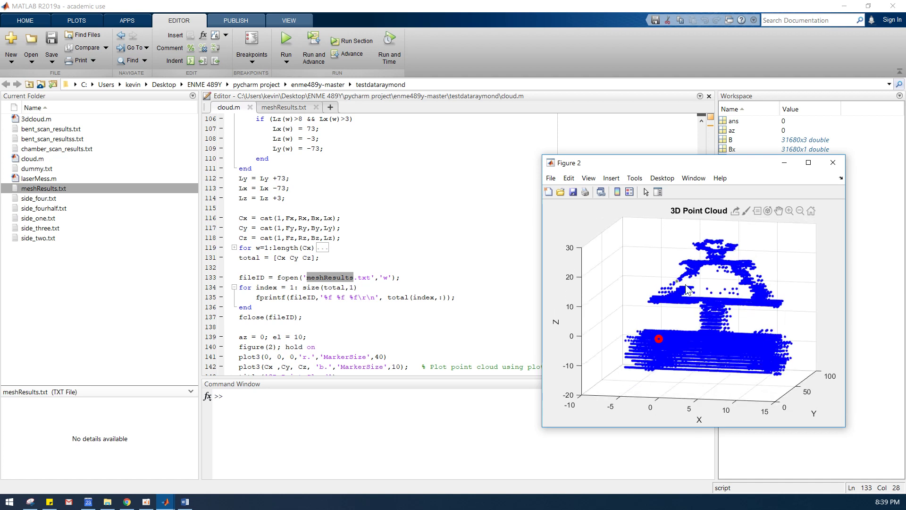
left_click_drag(743, 303, 647, 327)
left_click_drag(753, 327, 550, 378)
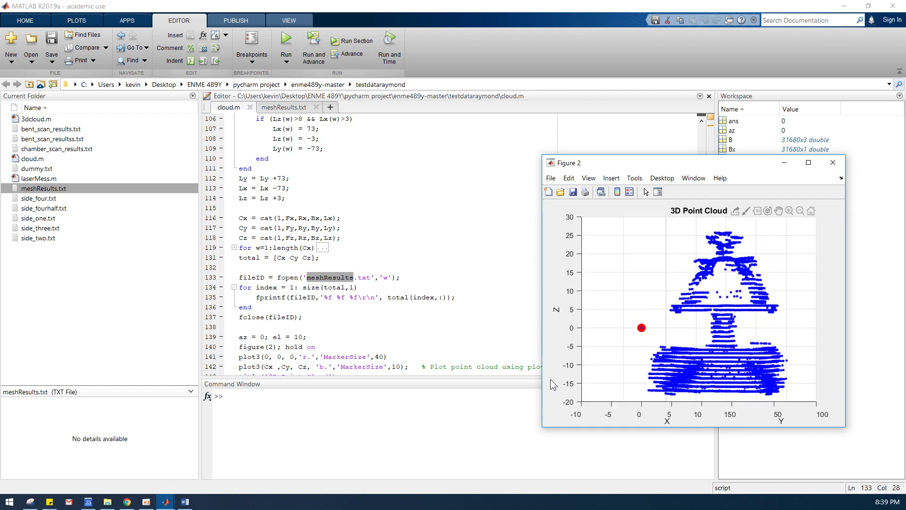
- Switch to the Word document TBPBentMesh.docx and examine the point-normal computation and Screened Poisson Surface Reconstruction settings on its first page
mouse_move(165, 503)
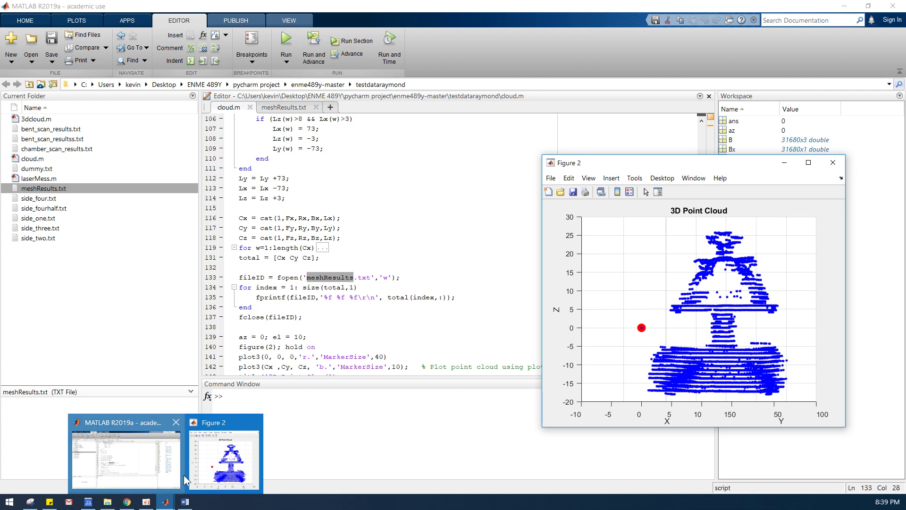
left_click(184, 503)
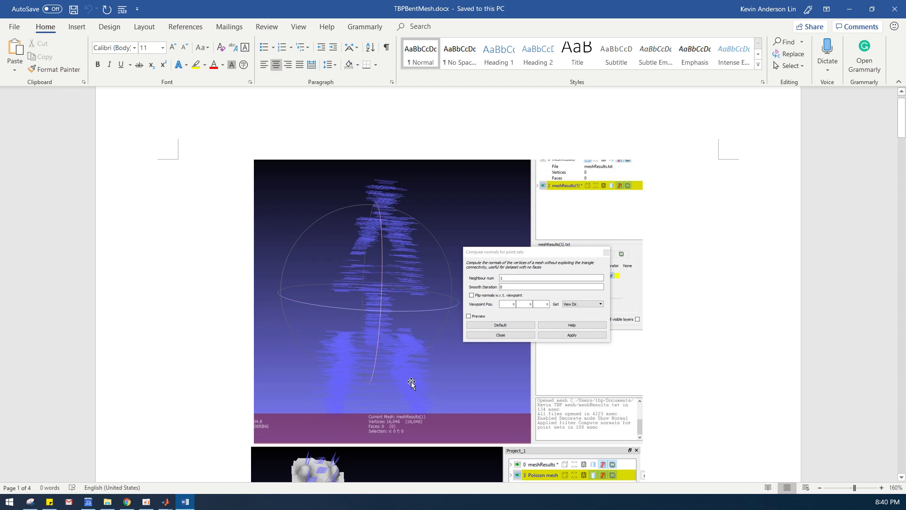
scroll(412, 382, "down", 3)
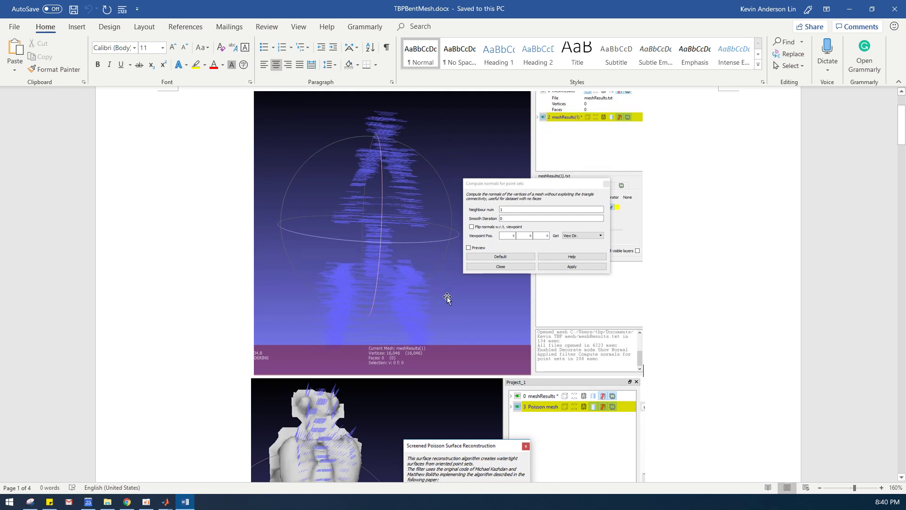
scroll(447, 298, "down", 3)
scroll(490, 179, "down", 3)
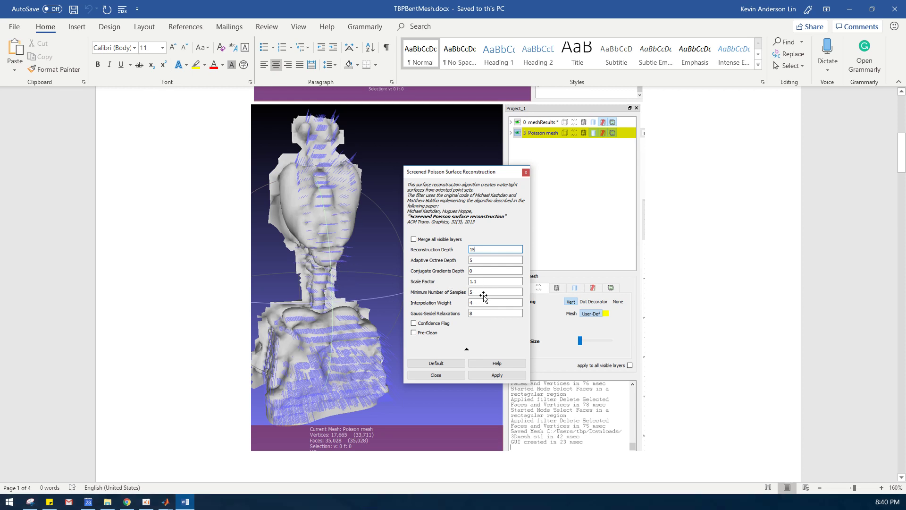
scroll(428, 297, "down", 5)
scroll(427, 298, "up", 5)
scroll(335, 295, "down", 3)
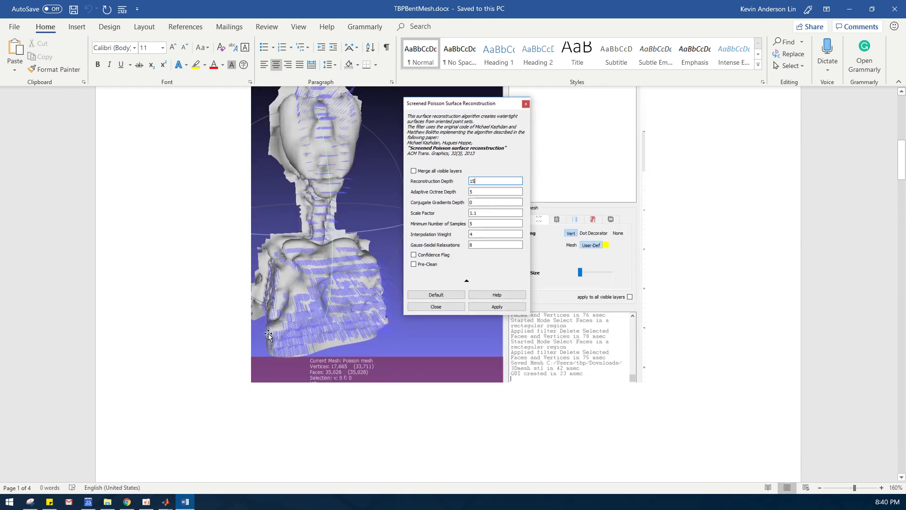
scroll(267, 335, "up", 3)
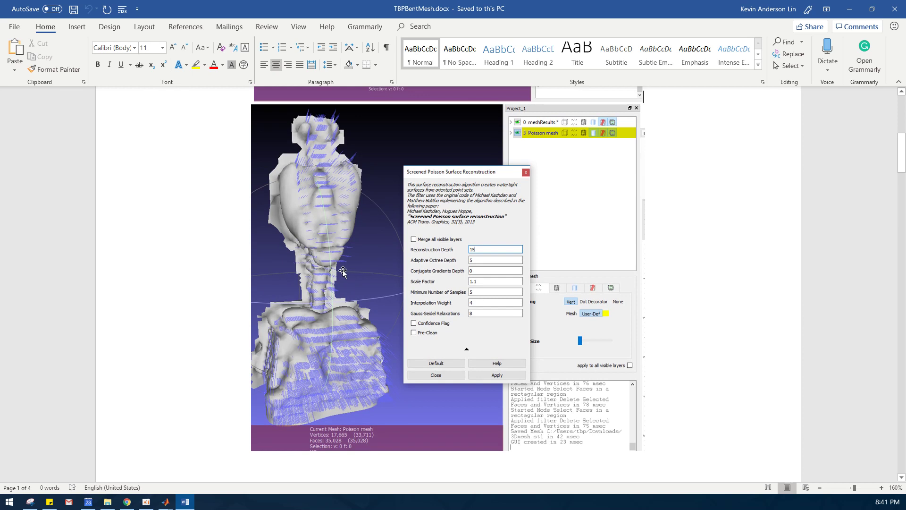
scroll(345, 283, "down", 6)
scroll(335, 276, "up", 6)
- Examine the two reconstructed mesh images on page 2, comparing the side view with the front view
scroll(349, 316, "down", 15)
scroll(352, 319, "down", 7)
scroll(420, 344, "up", 6)
scroll(488, 371, "down", 9)
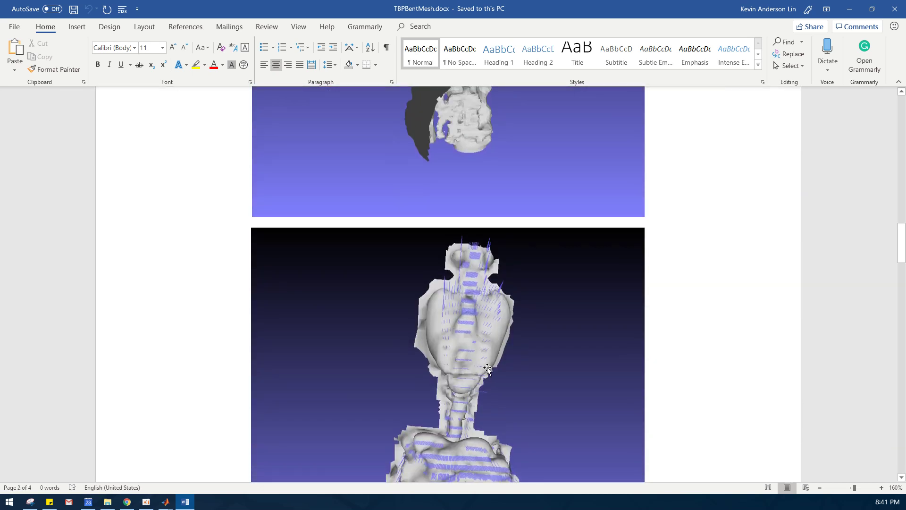
scroll(488, 370, "up", 5)
scroll(455, 344, "up", 2)
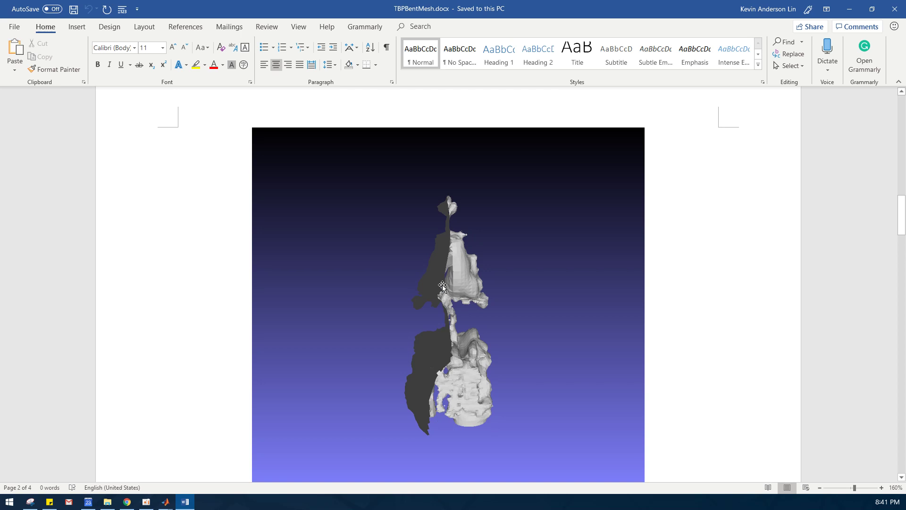
scroll(446, 366, "down", 9)
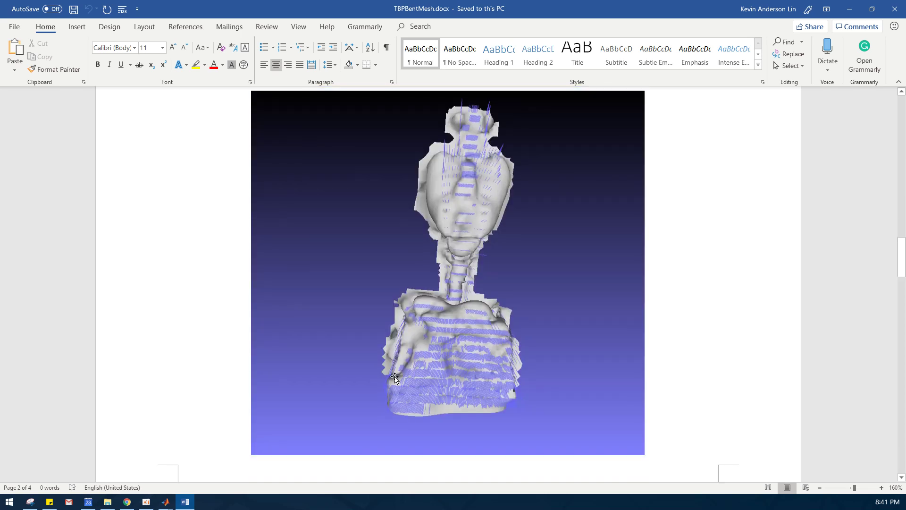
scroll(400, 362, "up", 6)
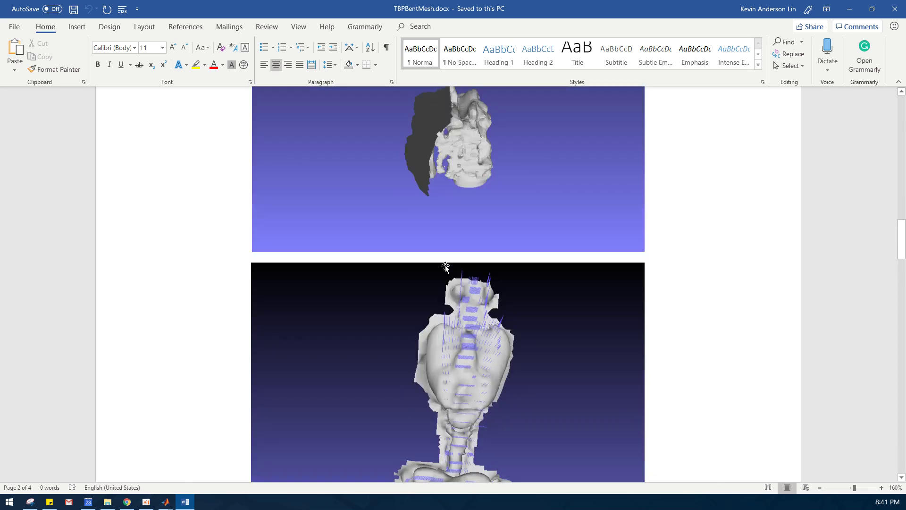
scroll(463, 289, "up", 2)
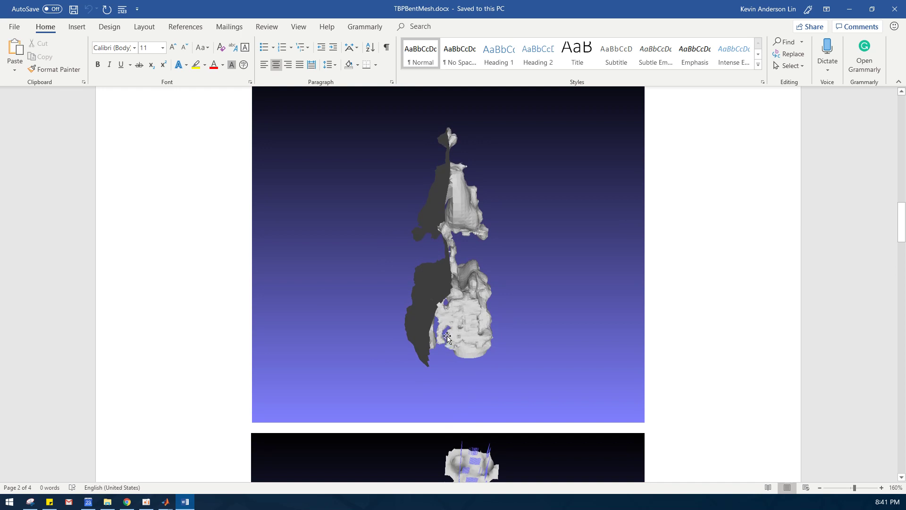
- Review the reconstruction images again from the normals screenshot on page 1 through to the rendered solid model on page 3
scroll(449, 335, "up", 15)
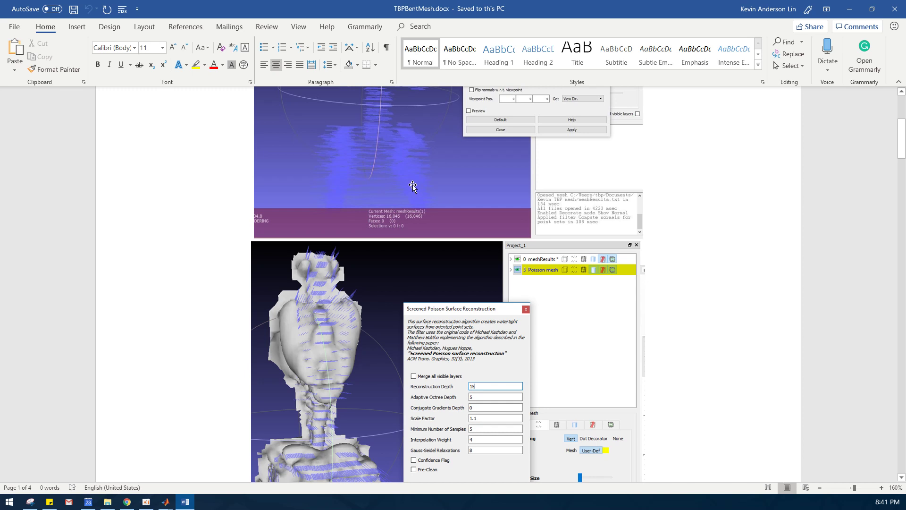
scroll(413, 187, "up", 4)
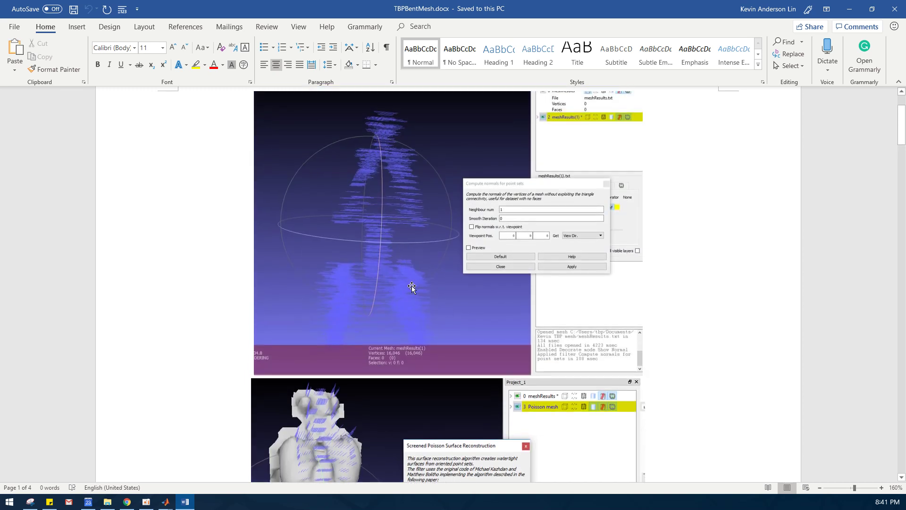
scroll(418, 346, "down", 6)
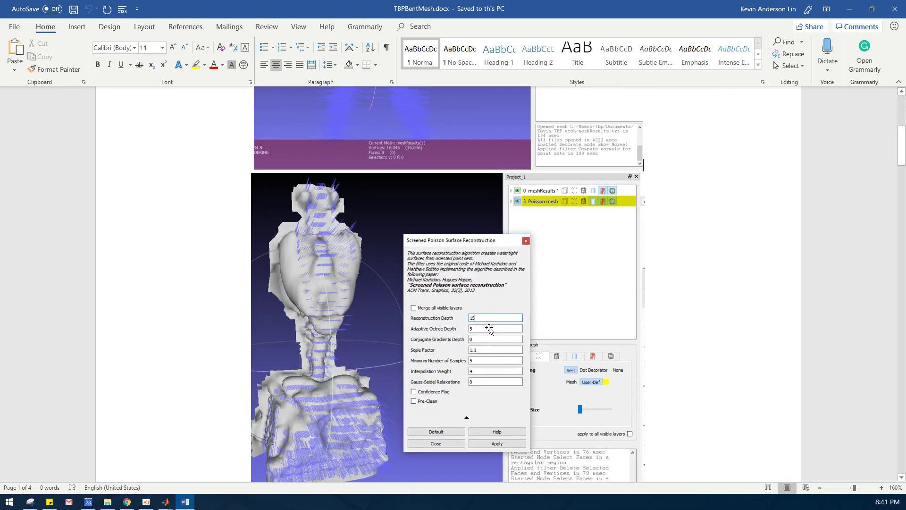
scroll(481, 317, "down", 10)
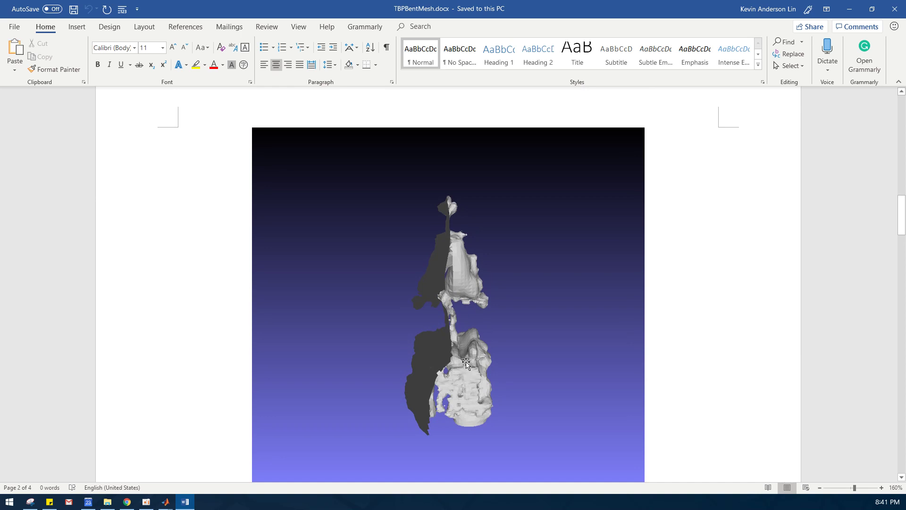
scroll(467, 387, "down", 12)
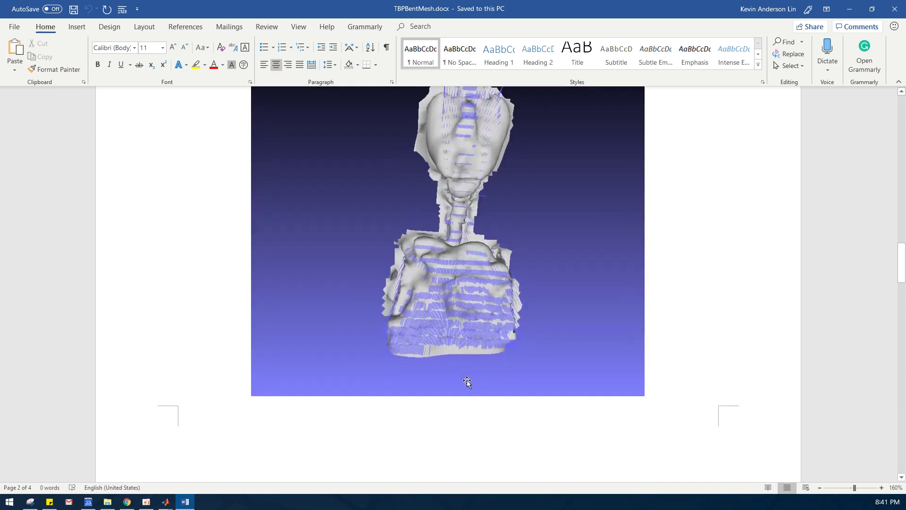
scroll(455, 262, "down", 5)
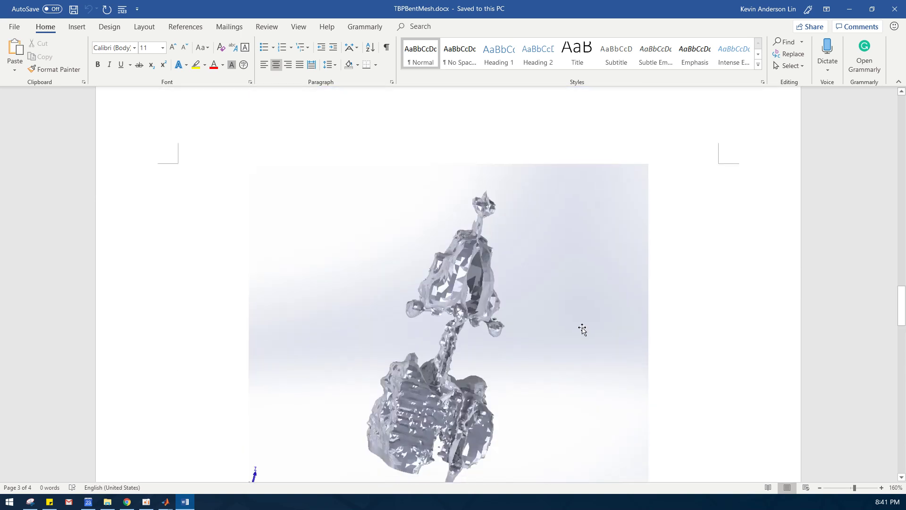